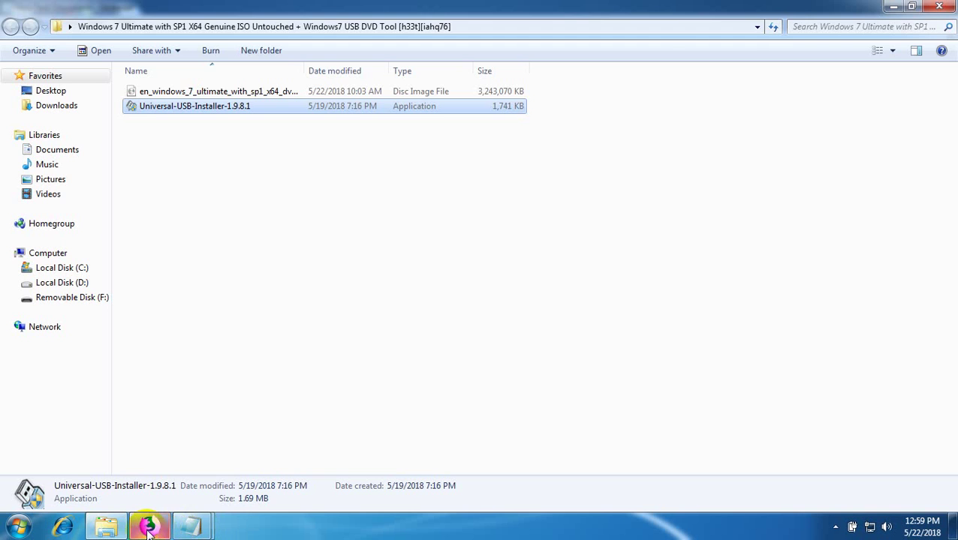
Switch to Firefox and look through the Universal USB Installer page from the screenshots heading down to the UUI download section
left_click(148, 527)
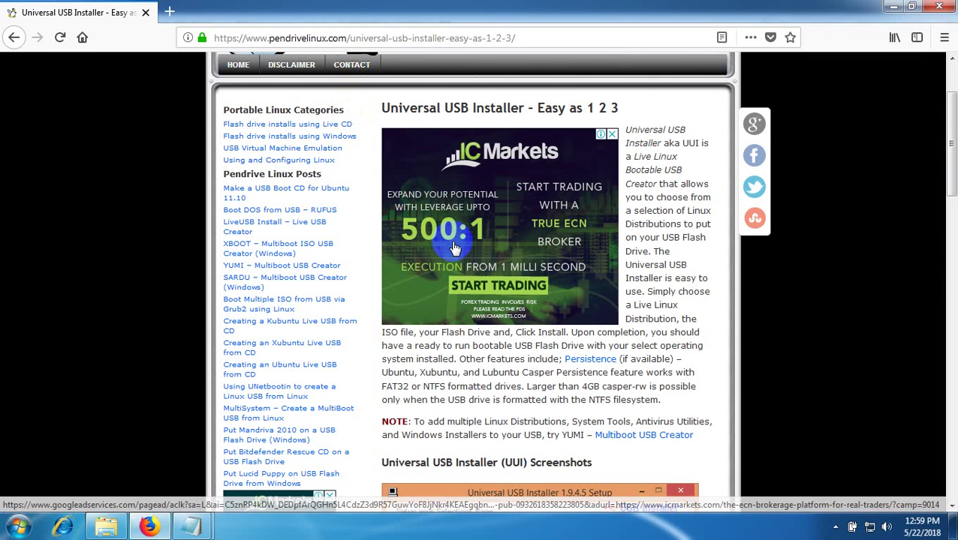
scroll(443, 232, "down", 4)
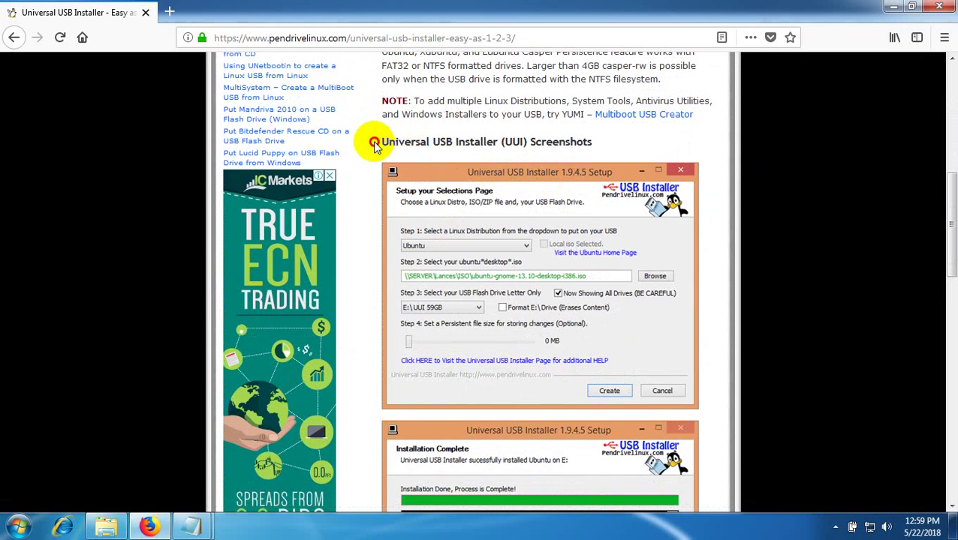
left_click_drag(374, 141, 598, 147)
left_click(598, 142)
left_click_drag(383, 140, 595, 144)
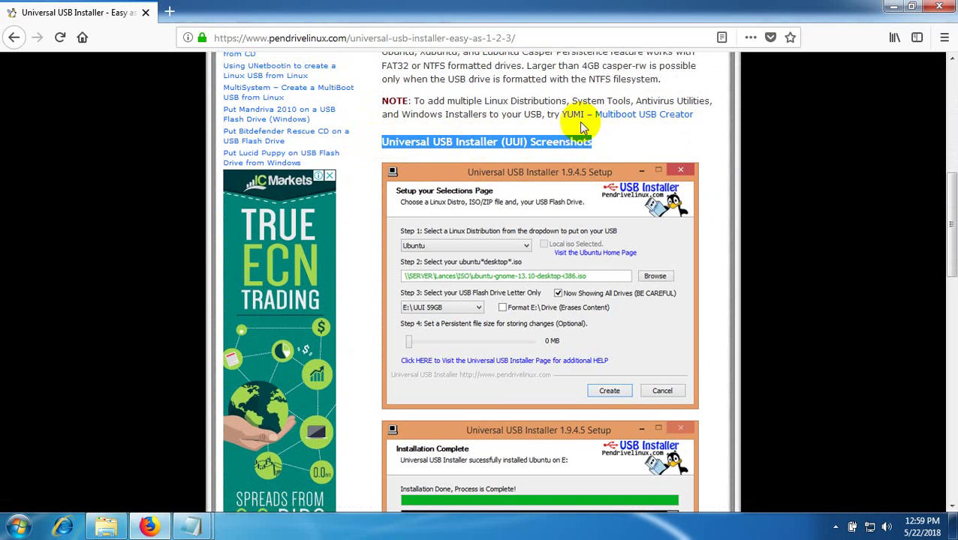
scroll(480, 195, "down", 2)
scroll(466, 173, "down", 5)
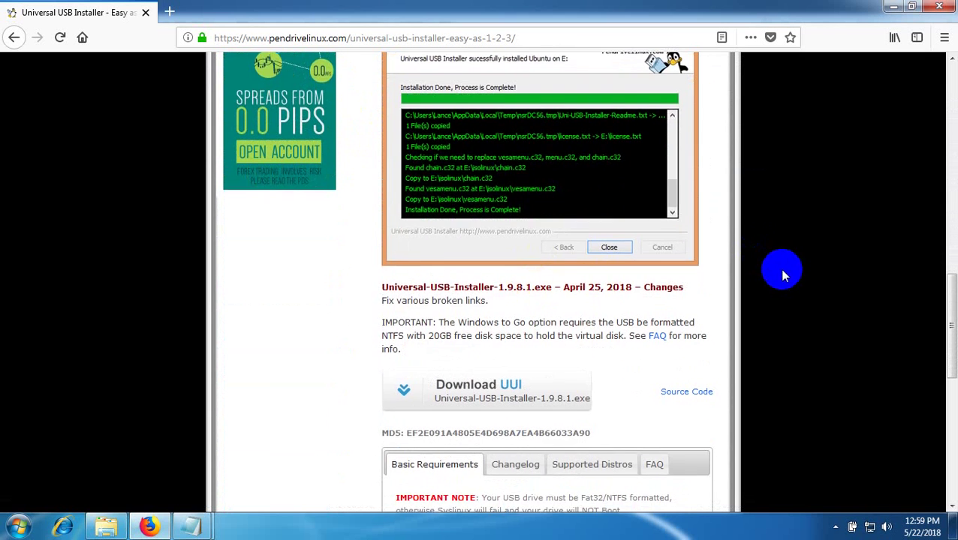
scroll(524, 277, "down", 2)
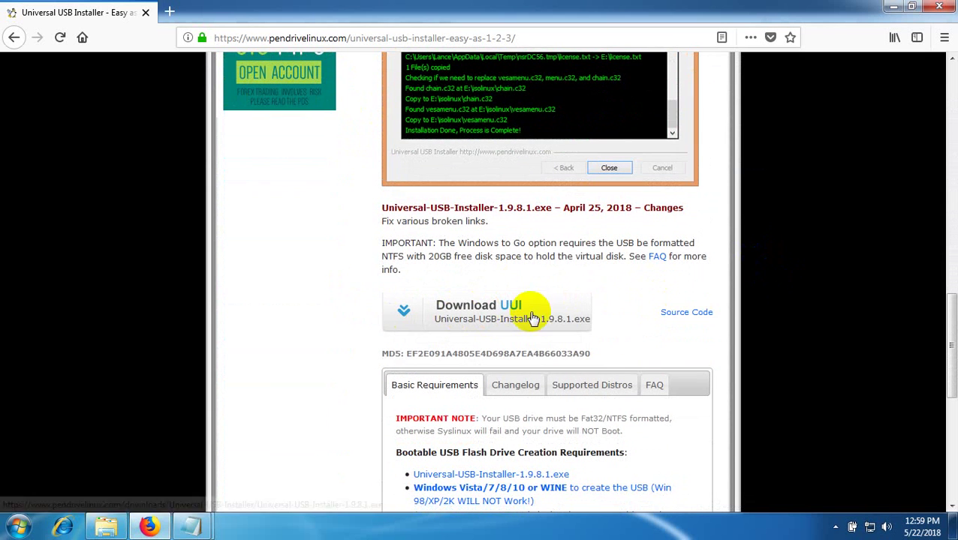
Download Universal-USB-Installer-1.9.8.1.exe with the show-complete-or-resume duplicate option, send the download window to the background and close the blank tab
left_click(427, 315)
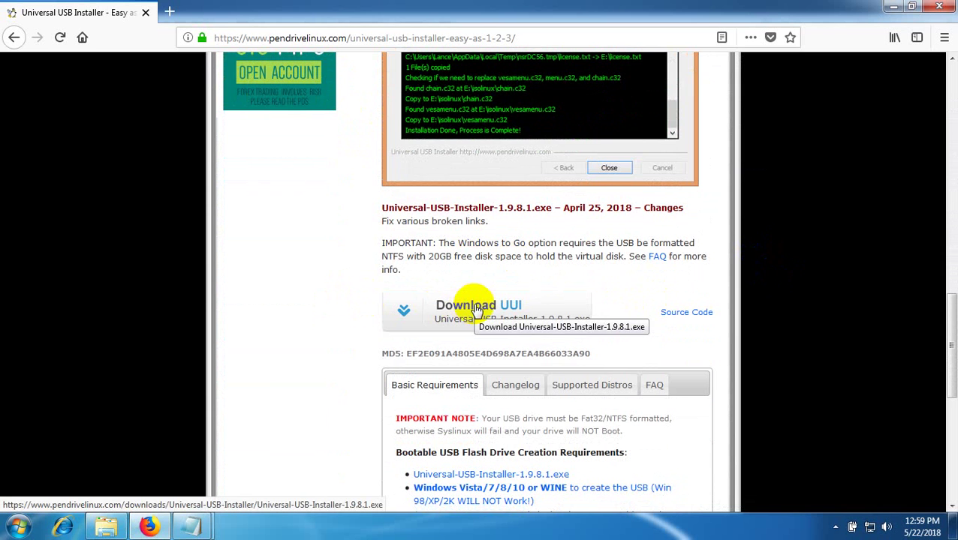
left_click(444, 312)
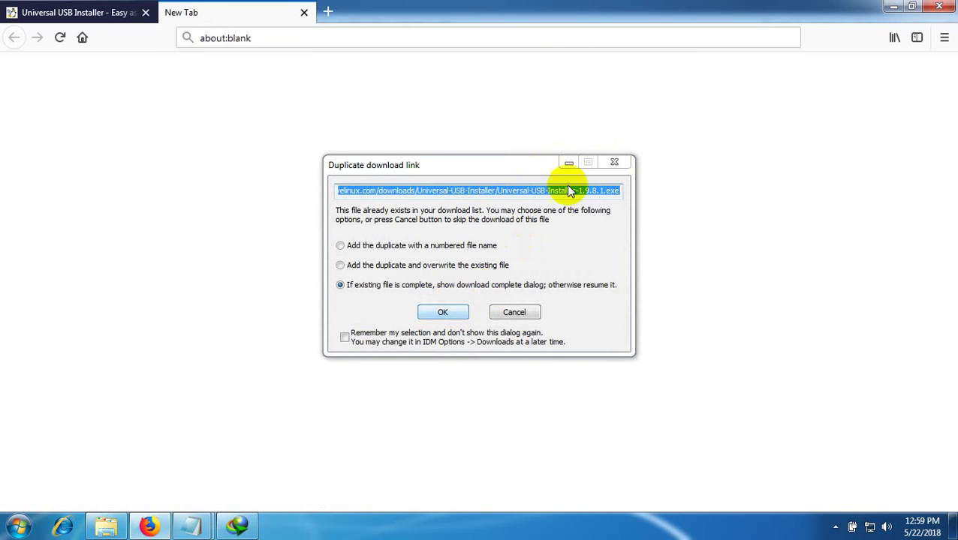
left_click(442, 312)
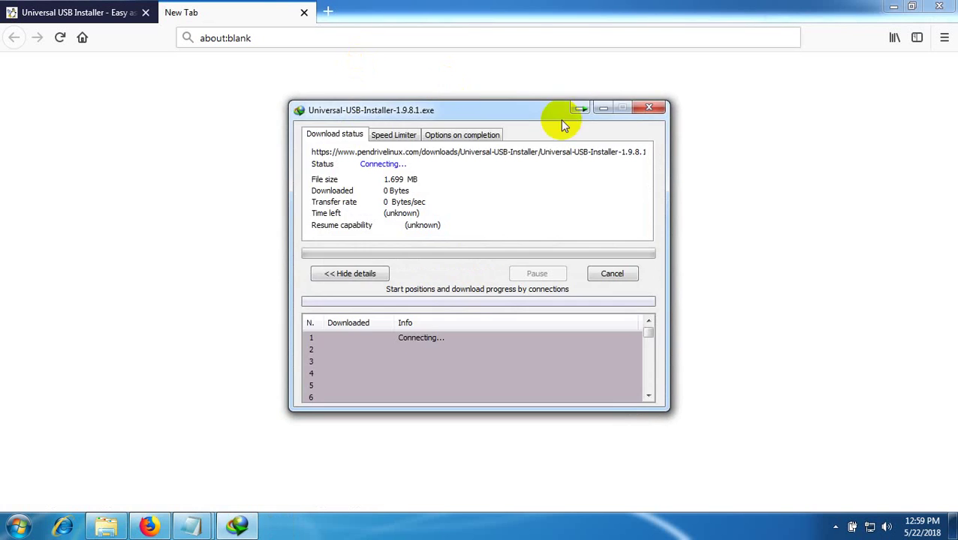
left_click(580, 112)
left_click(303, 13)
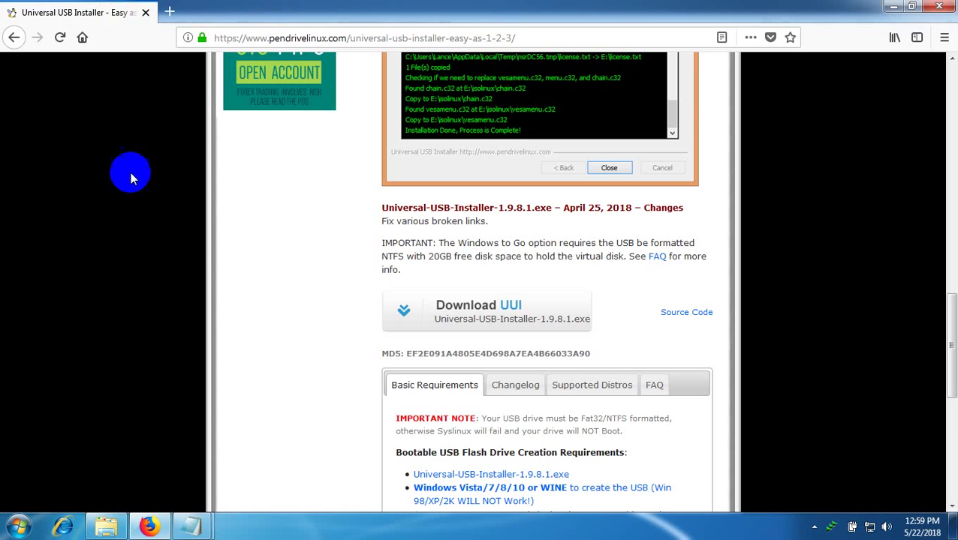
Switch to the Windows 7 folder in Explorer, run Universal-USB-Installer-1.9.8.1 and proceed to its selections page
left_click(106, 527)
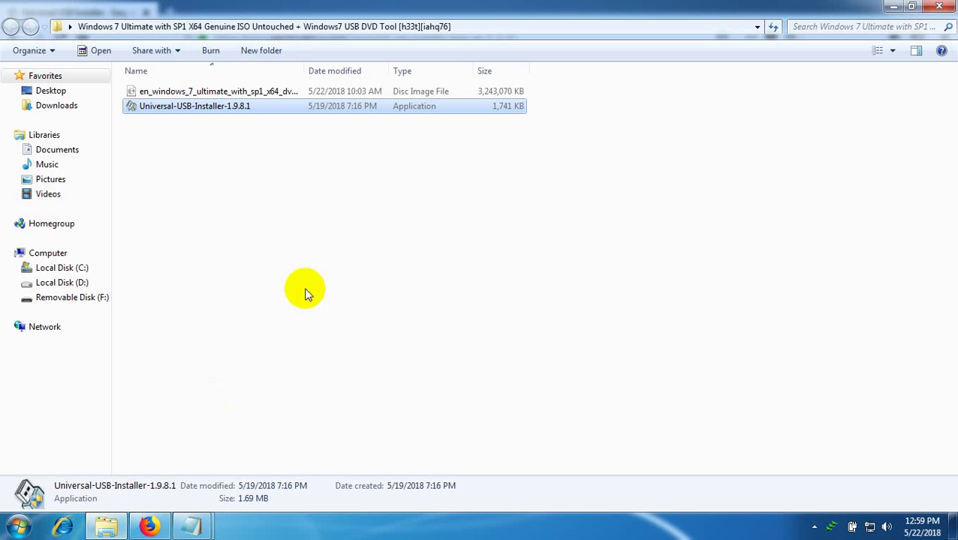
double_click(196, 105)
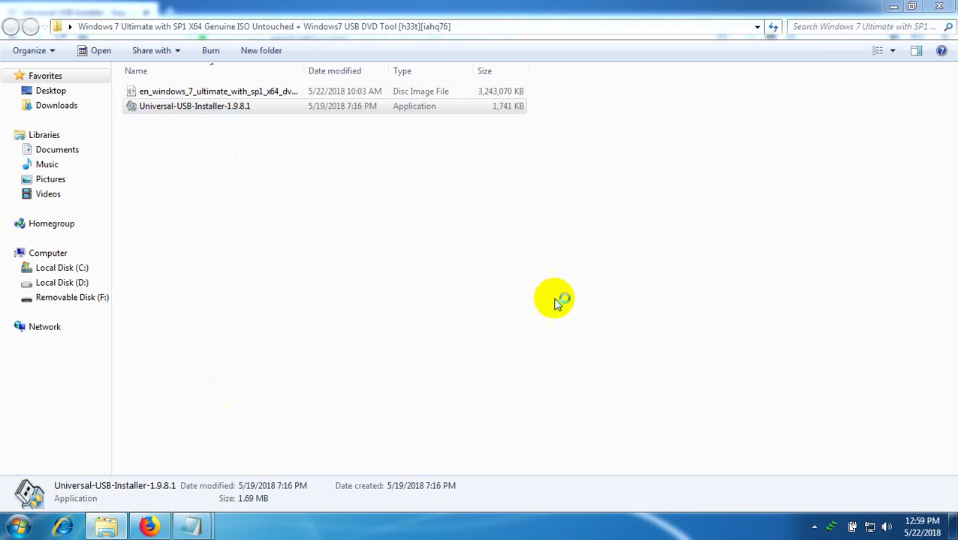
left_click(558, 375)
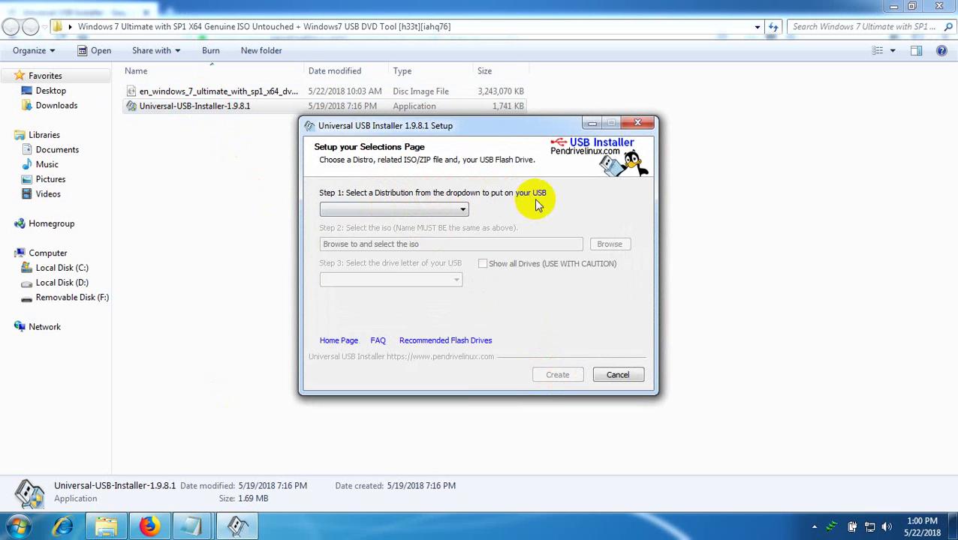
Choose Windows 7 Installer as the distribution to put on the USB
left_click(441, 210)
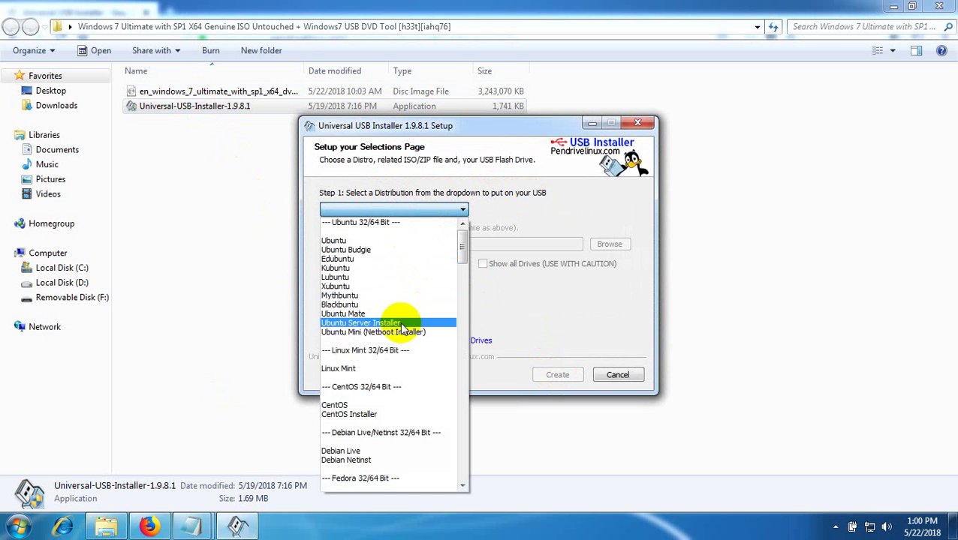
scroll(409, 353, "down", 2)
scroll(412, 333, "down", 5)
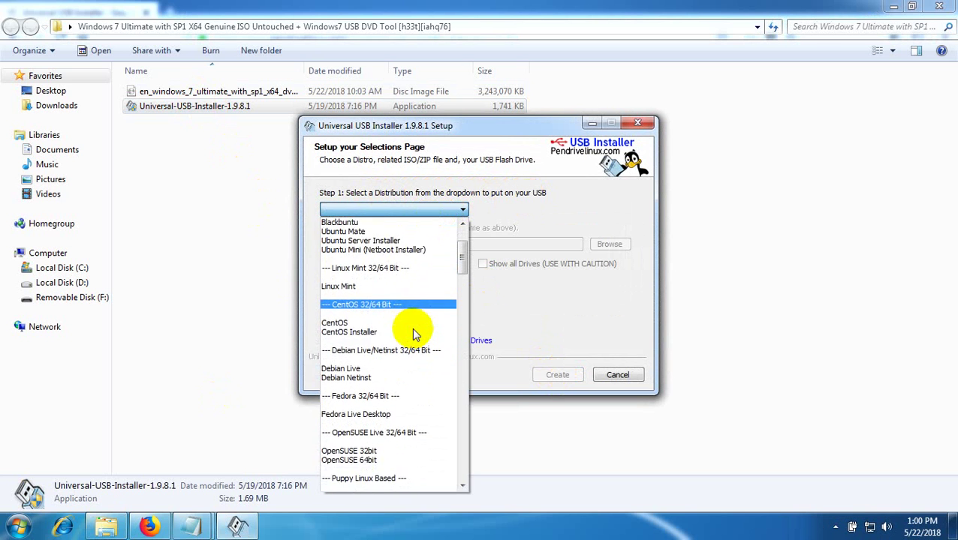
scroll(413, 353, "down", 7)
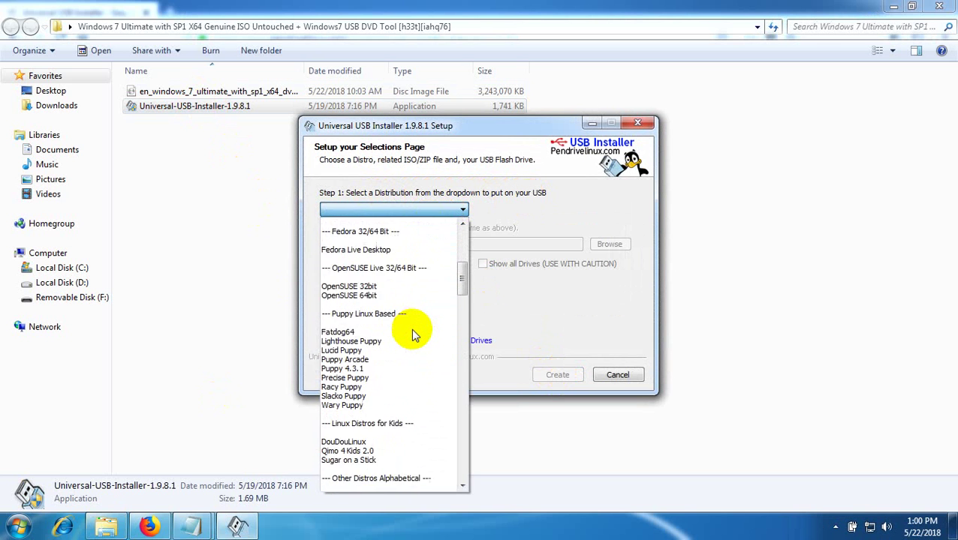
scroll(409, 382, "down", 9)
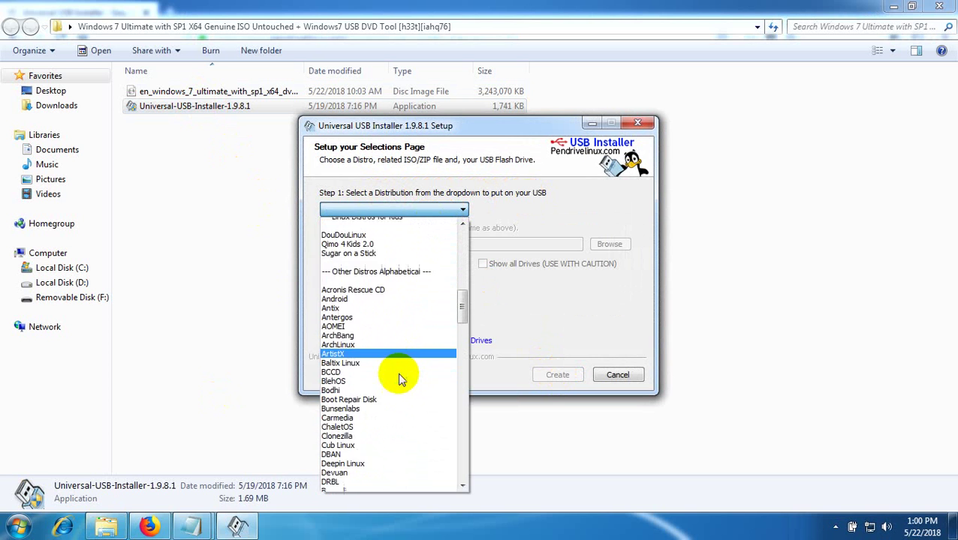
scroll(395, 397, "down", 2)
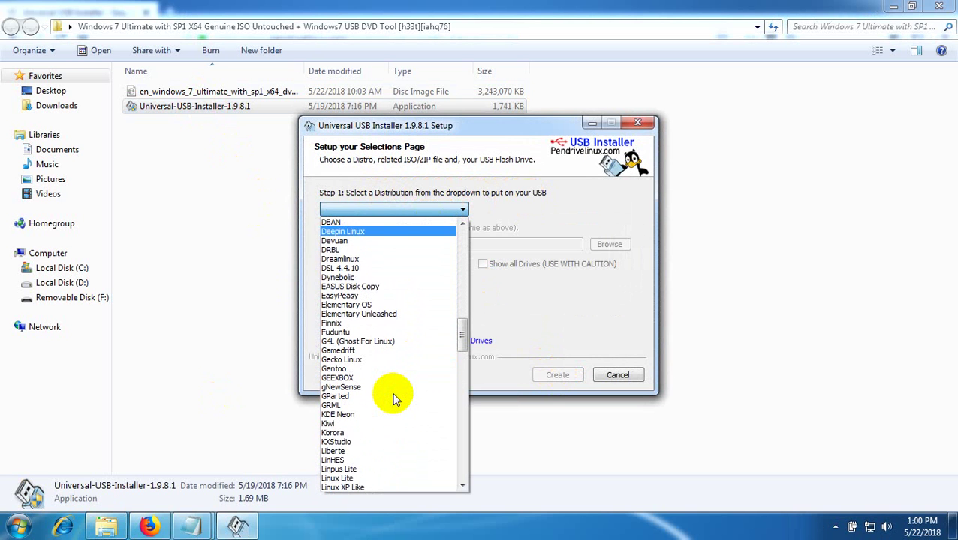
scroll(395, 399, "down", 13)
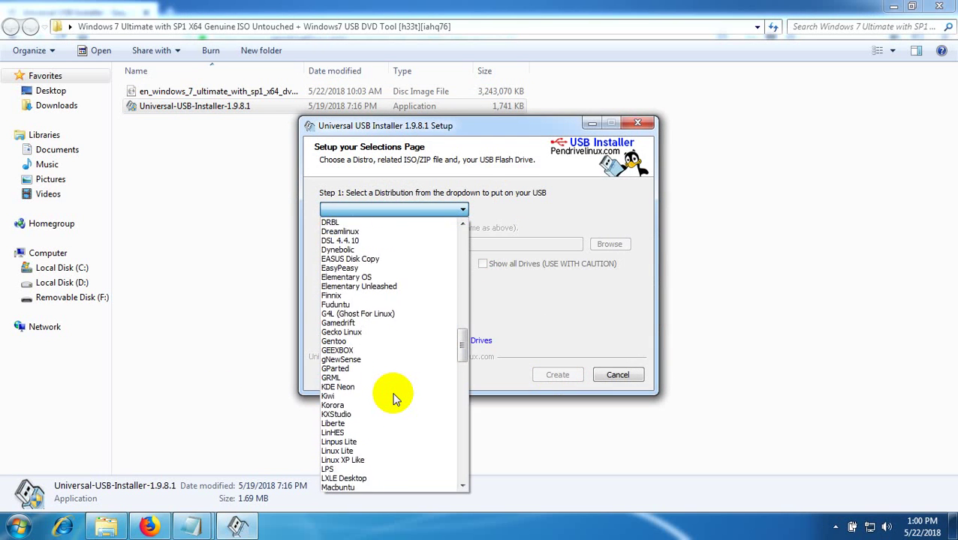
scroll(420, 398, "down", 2)
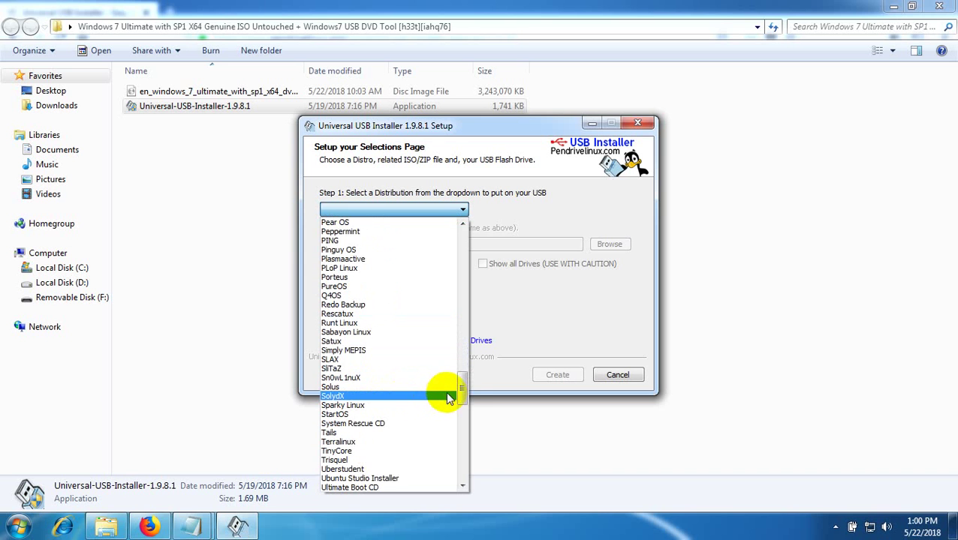
scroll(454, 405, "down", 7)
left_click_drag(462, 417, 462, 461)
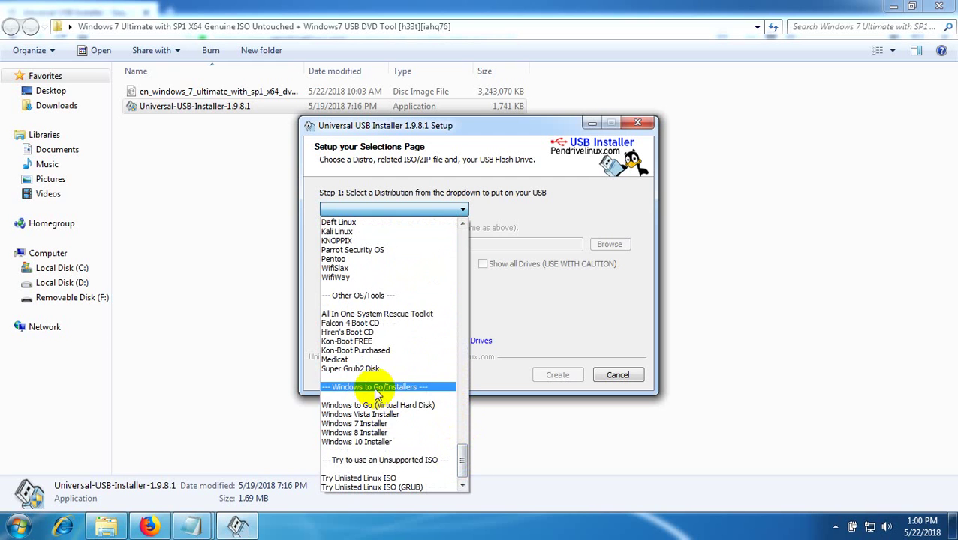
left_click(407, 427)
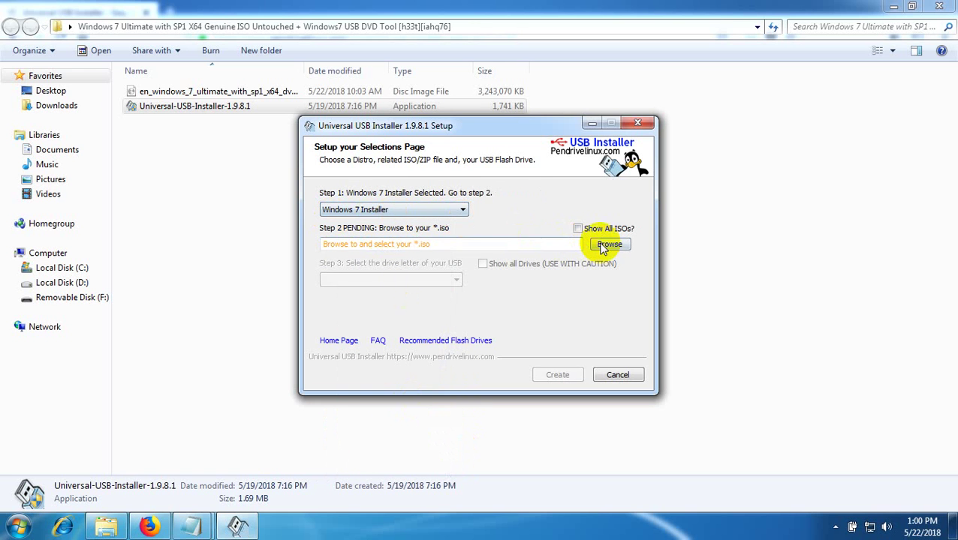
Select the en_windows_7_ultimate_with_sp1_x64_dvd_u_677332 ISO from the Windows 7 Ultimate folder as the source image
left_click(608, 246)
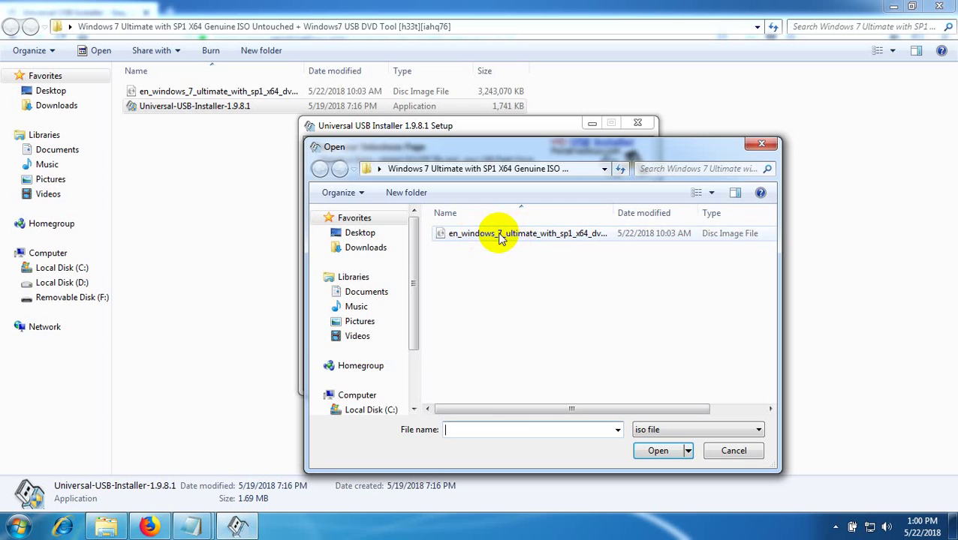
left_click(500, 235)
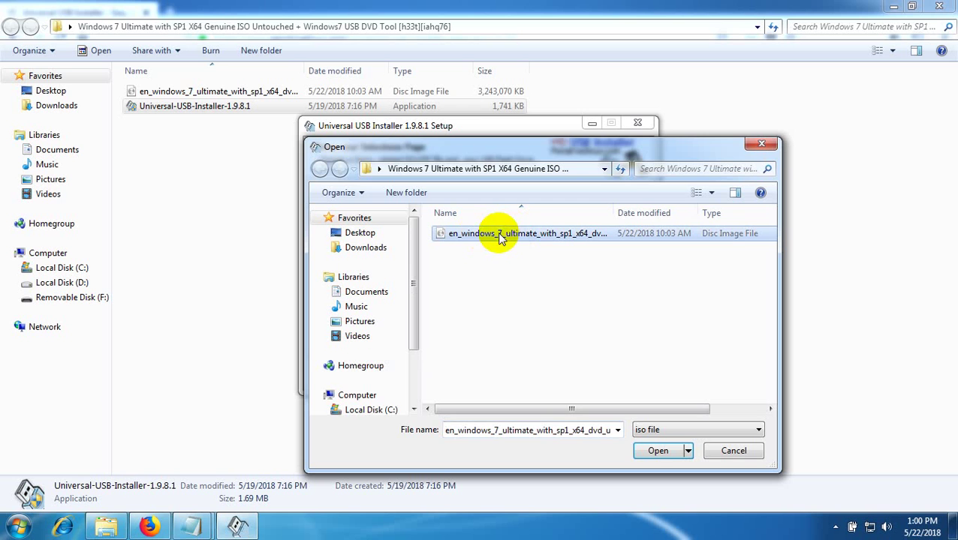
left_click(659, 453)
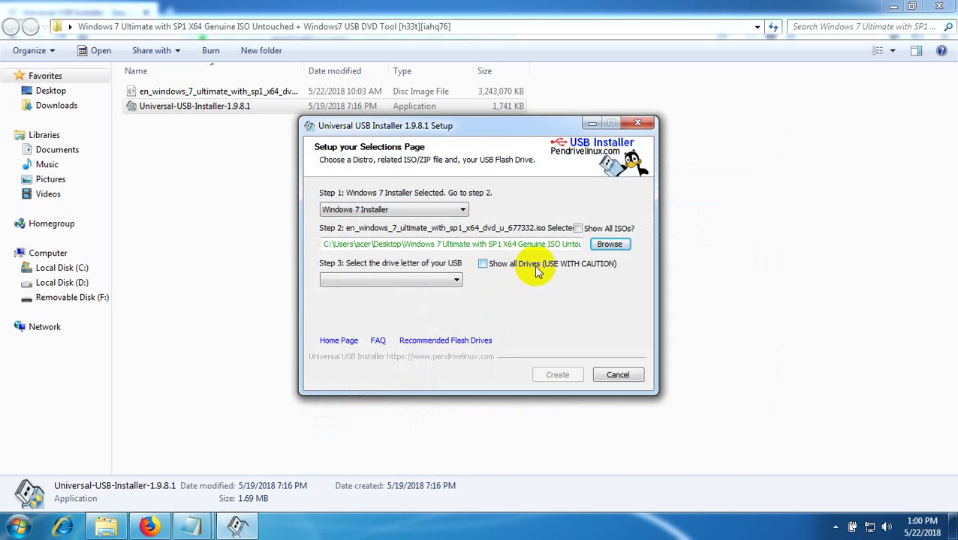
Show all drives, select F:\ UUI 7GB FAT32 FDD as the target and enable NTFS formatting for it
left_click(482, 265)
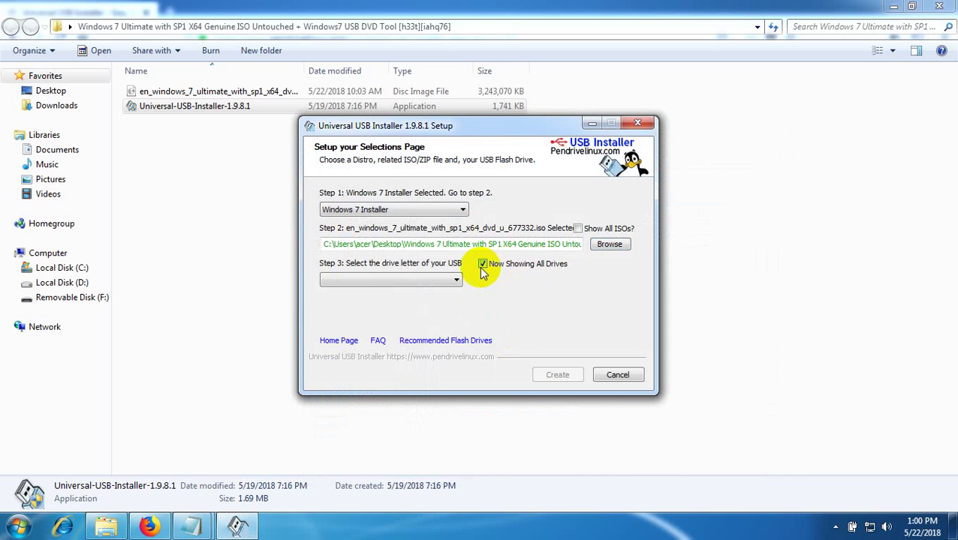
left_click(418, 283)
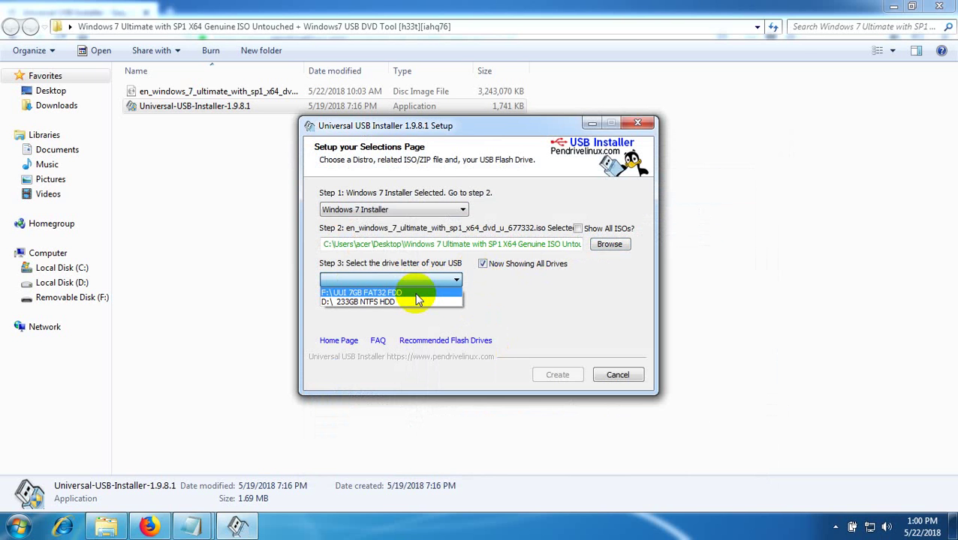
left_click(418, 293)
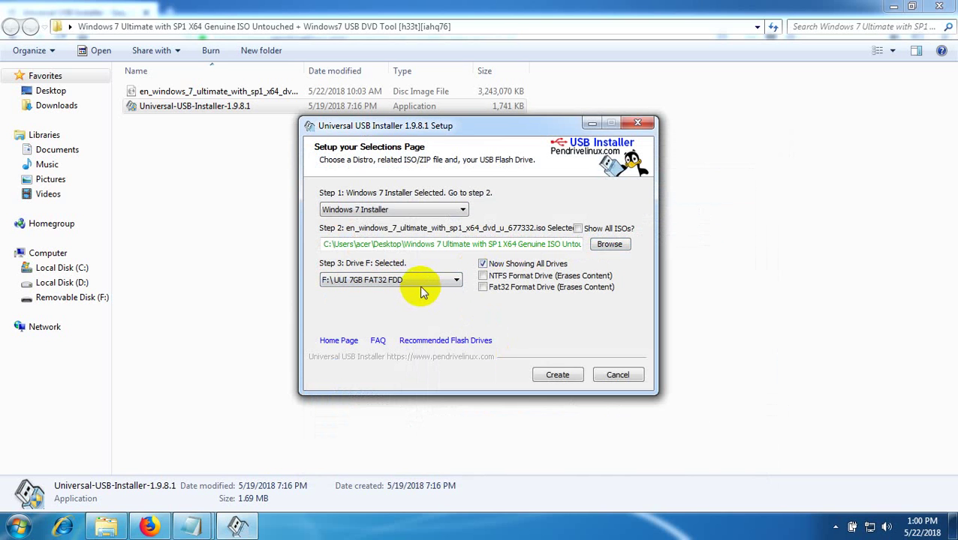
left_click(483, 277)
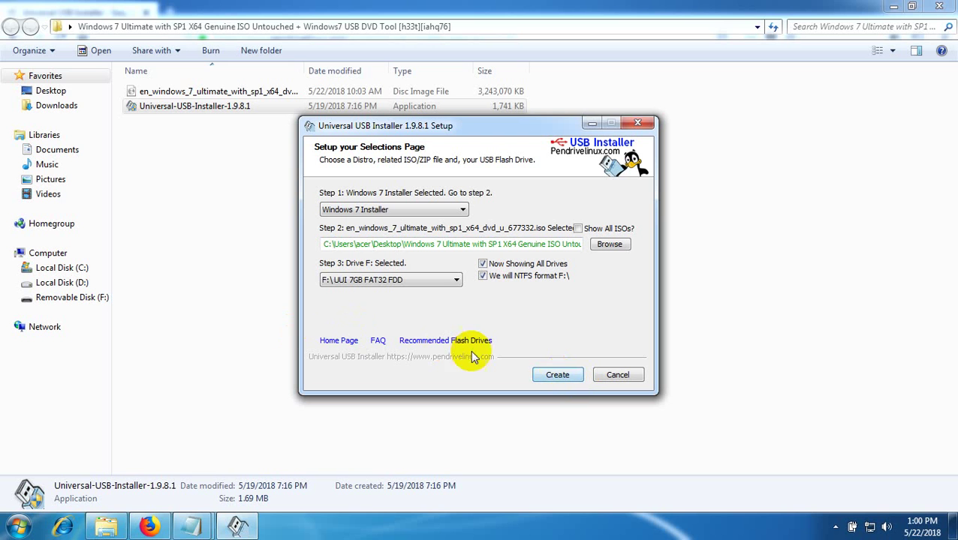
Create the bootable USB on drive F:, accepting the data-erase warning, and close the installer once copying is complete
left_click(554, 376)
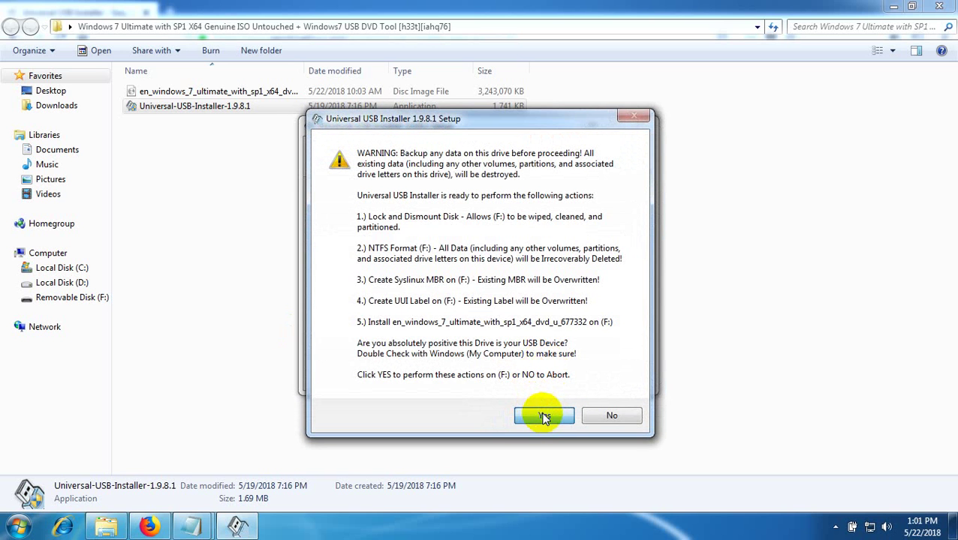
left_click(544, 417)
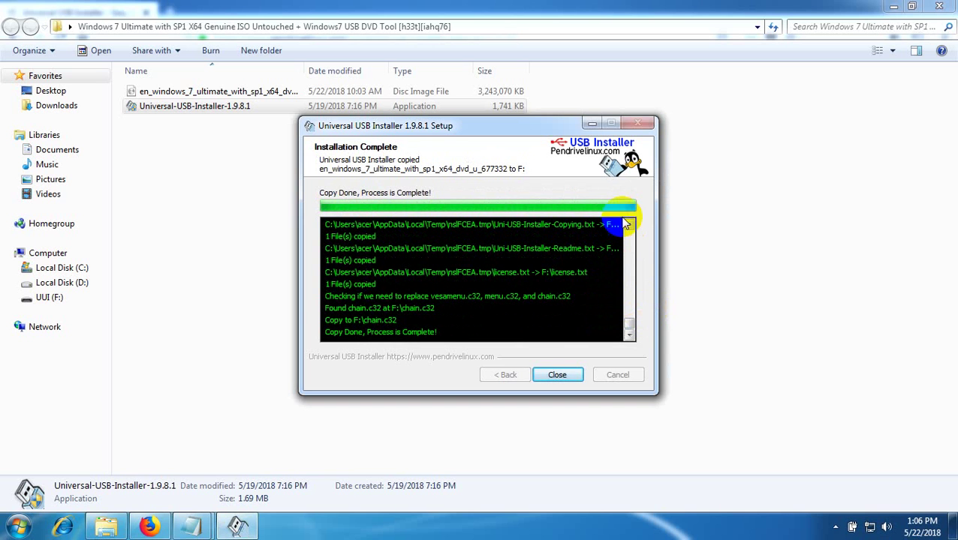
left_click(556, 375)
Switch to the New Text Document in Notepad and replace all its text with "NOw the usb is ready to boot ."
mouse_move(208, 529)
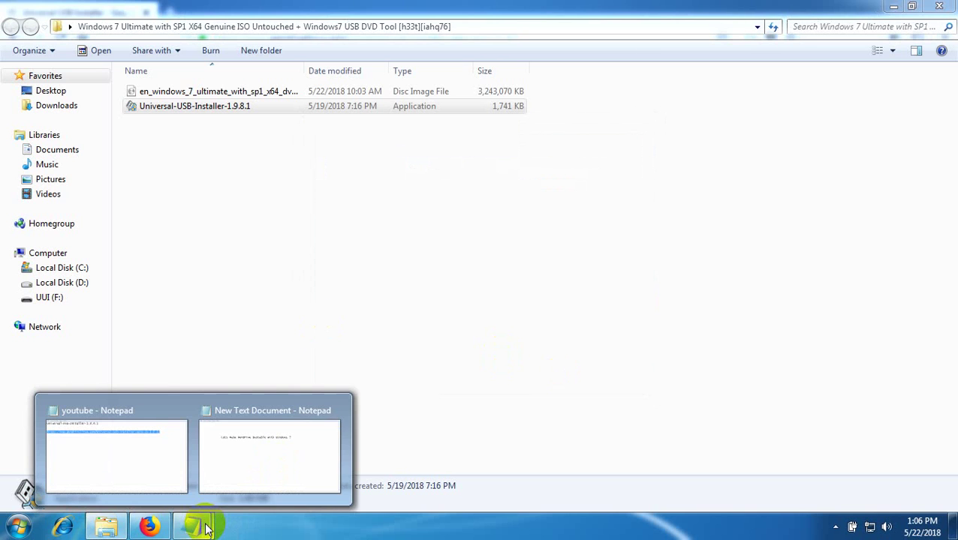
left_click(235, 466)
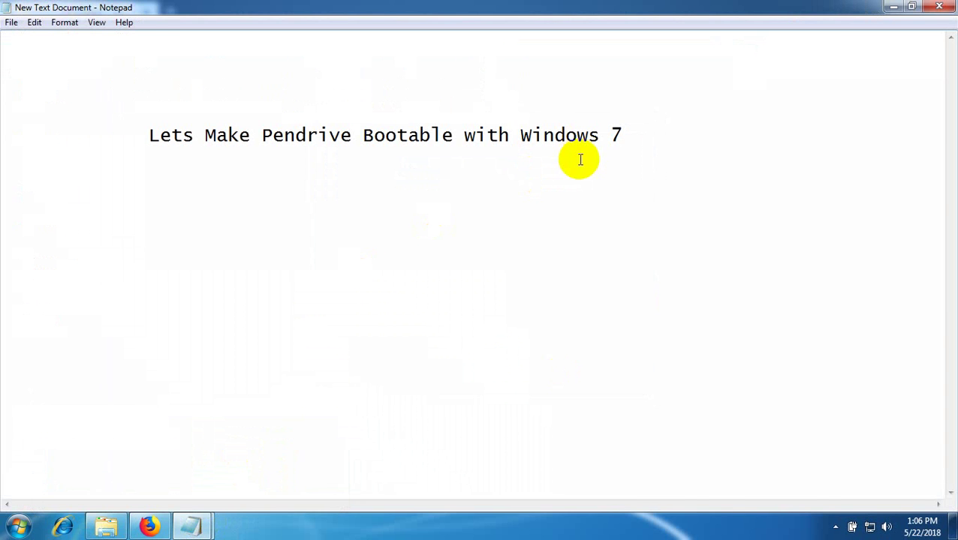
key("ctrl+a")
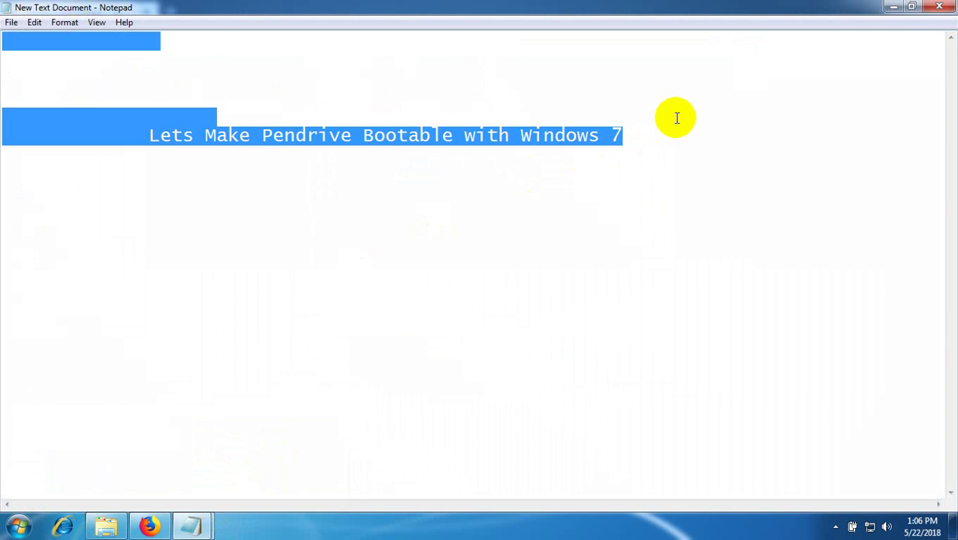
key("Delete")
type("NOw ")
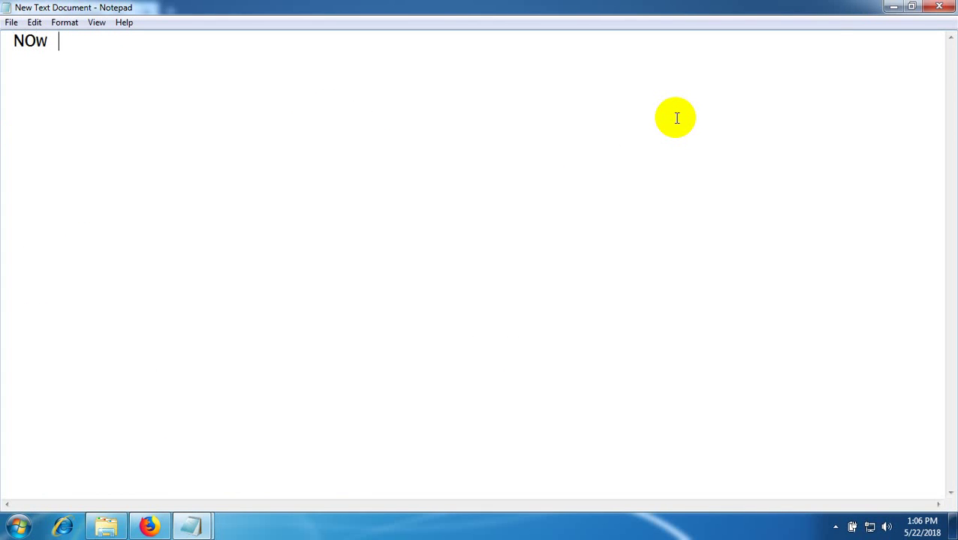
type("the usb")
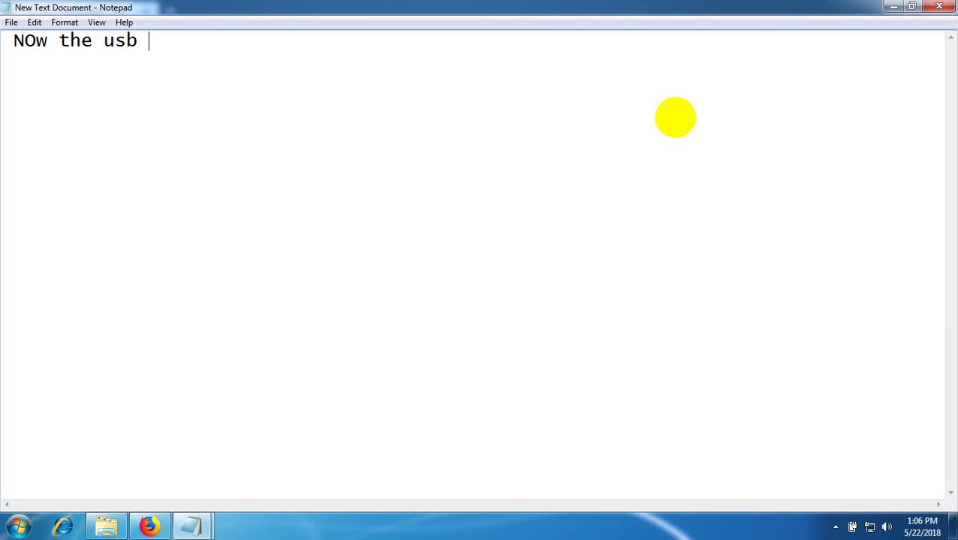
type(" is ready to ")
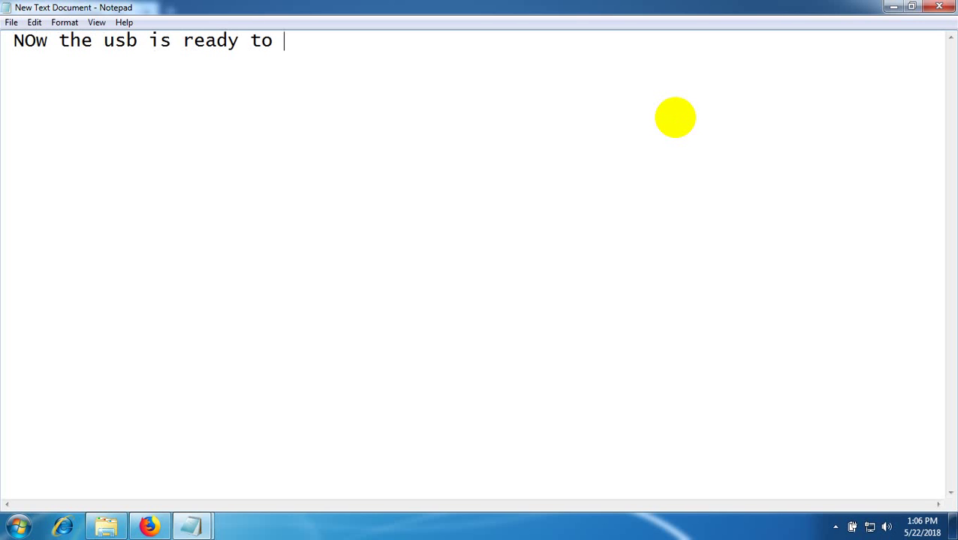
type("boot")
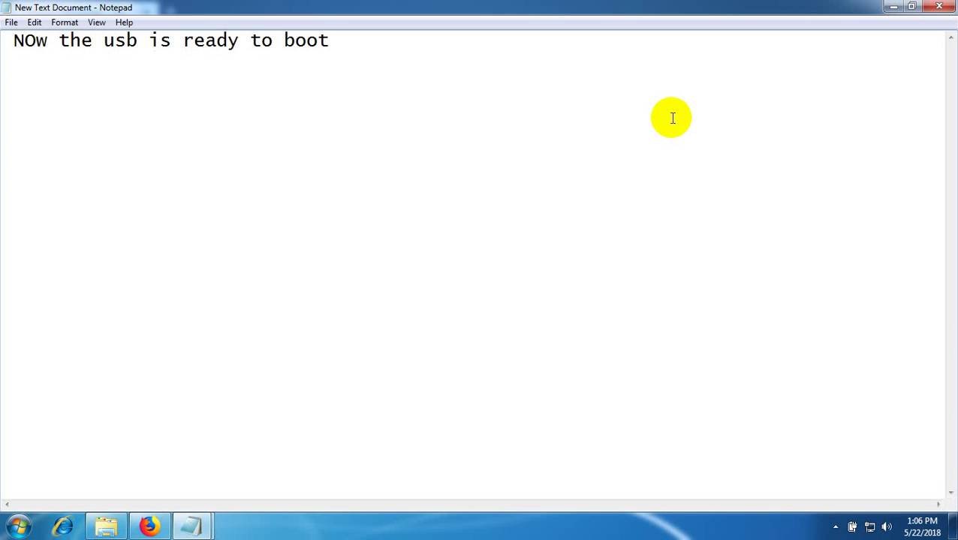
type(" .")
Add a second line reading "the uui software link will be soon"
key("Return")
type("the uui s")
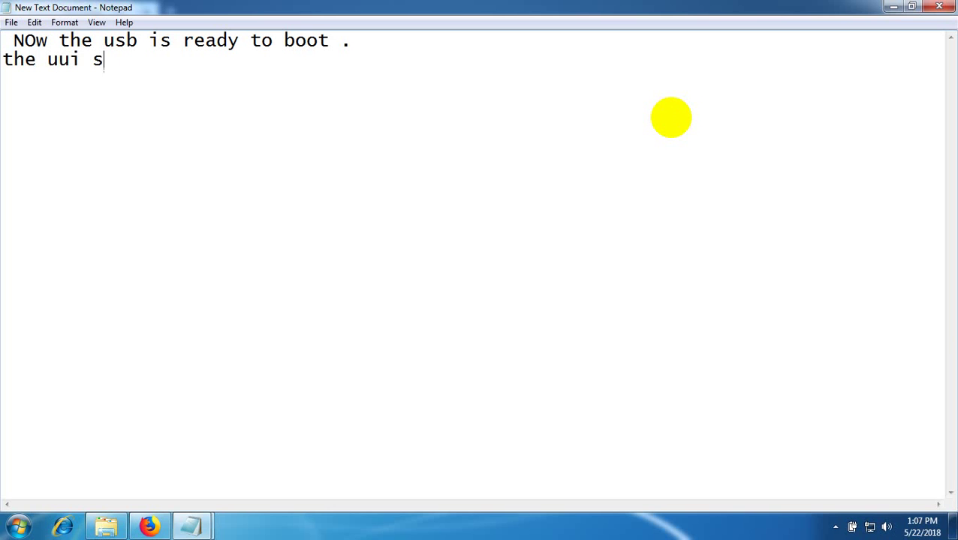
type("oftware")
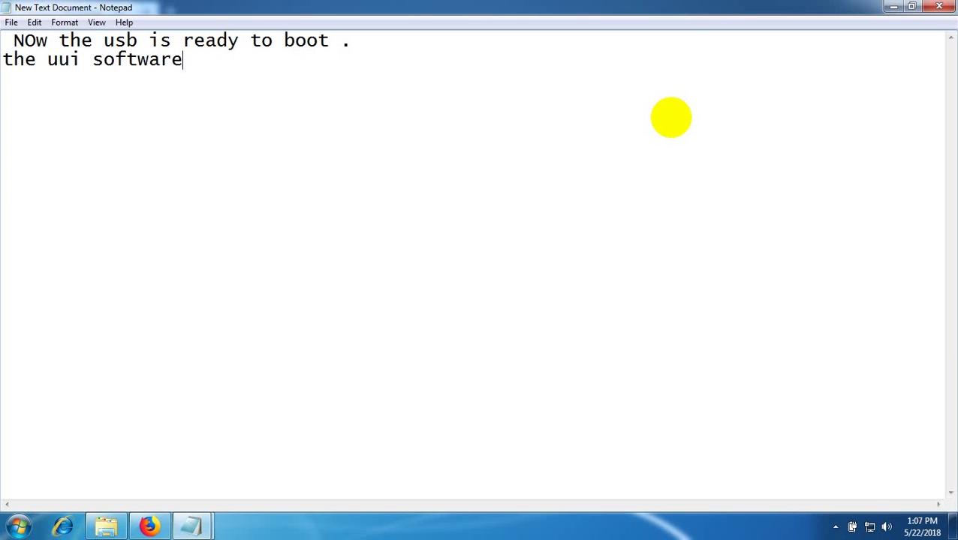
type(" link will")
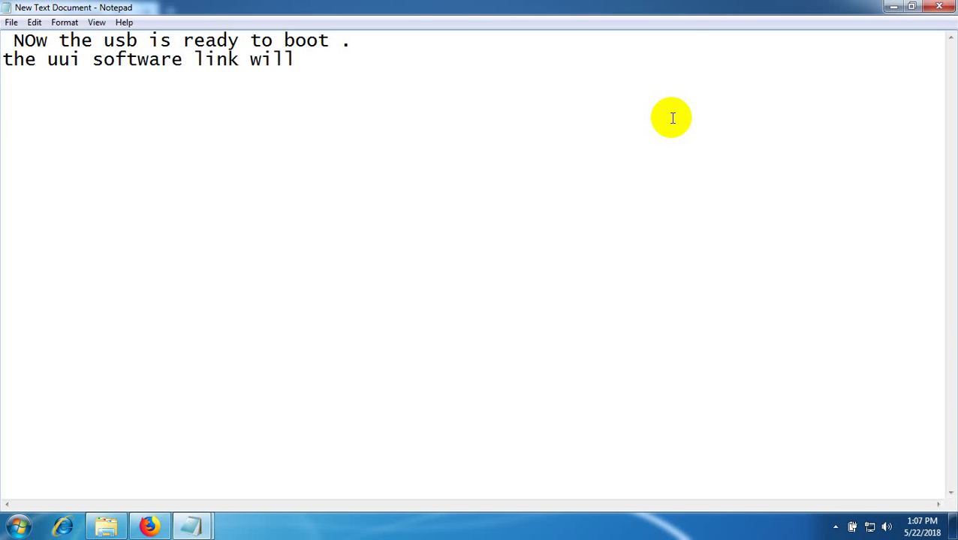
type(" be soon")
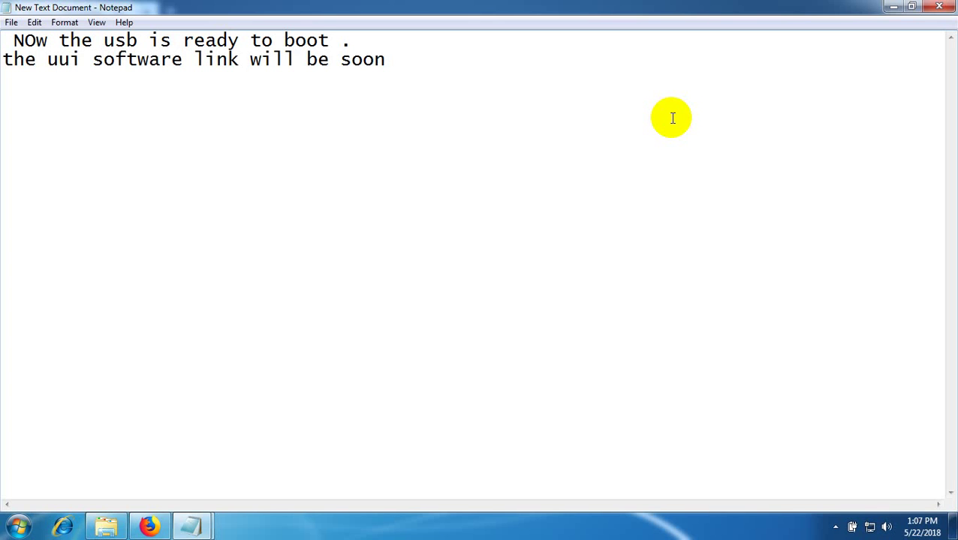
Remove the word "soon" from the end of the second line
key("BackSpace")
key("BackSpace")
key("BackSpace")
key("BackSpace")
key("BackSpace")
type(".")
key("BackSpace")
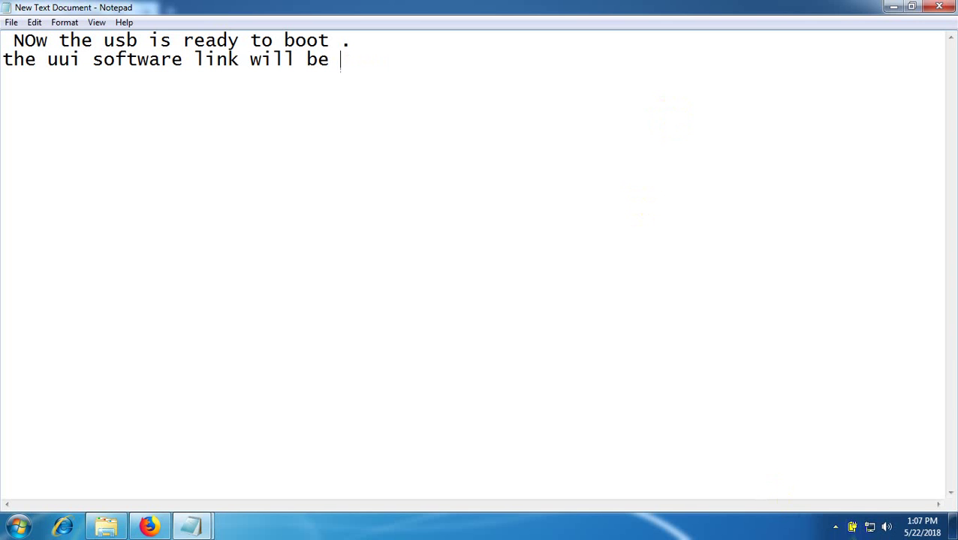